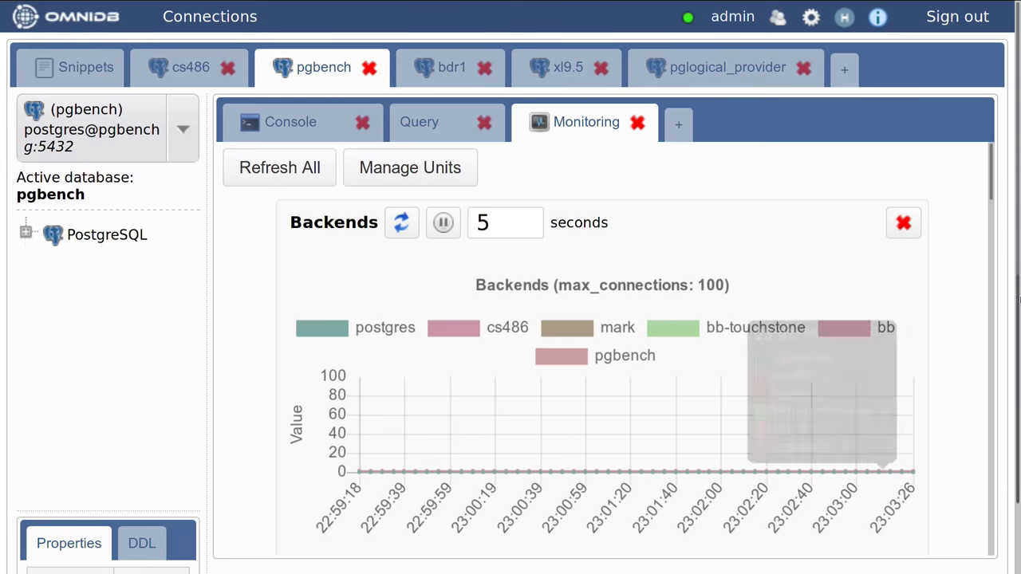
# Examine the Backends, Database Size and Size: Top 5 Tables charts on the pgbench monitoring dashboard.
pyautogui.moveTo(596, 475)
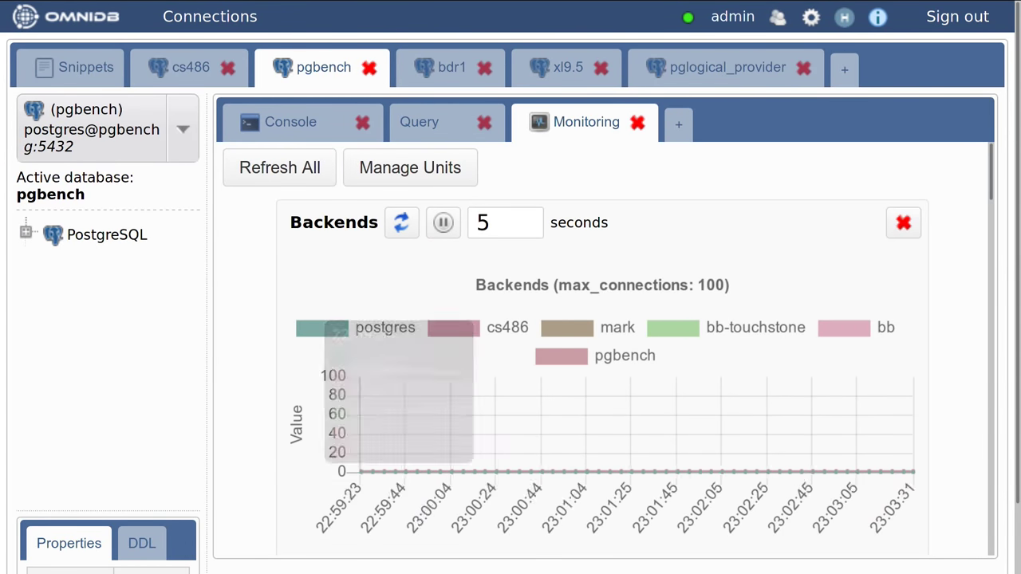
pyautogui.moveTo(466, 409)
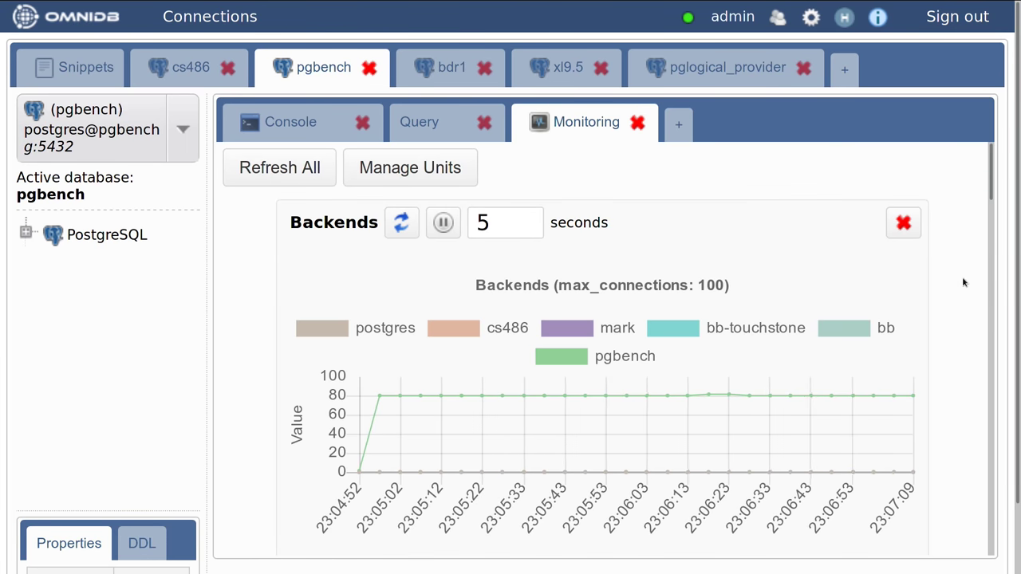
pyautogui.scroll(-6, 964, 282)
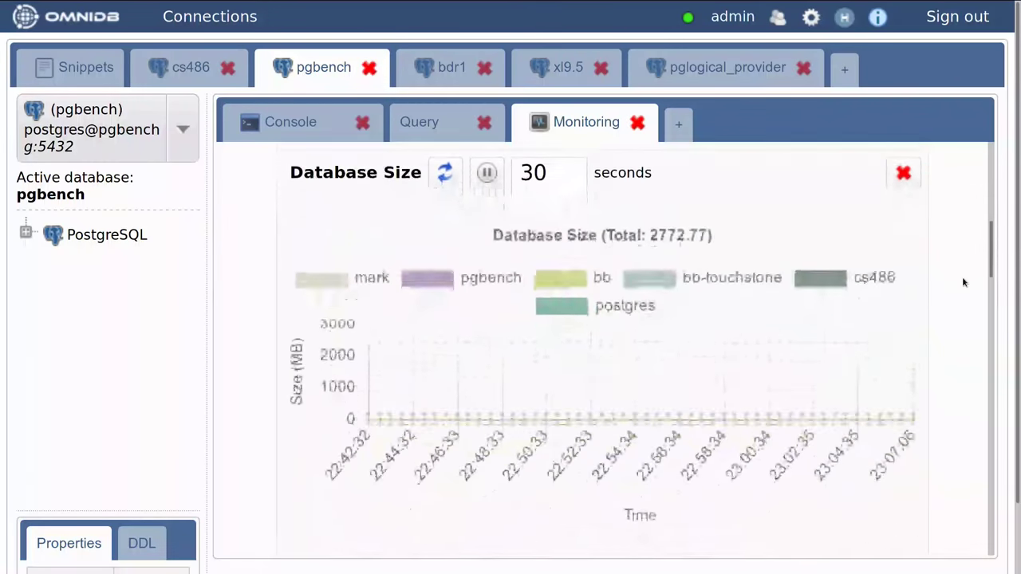
pyautogui.scroll(1, 964, 282)
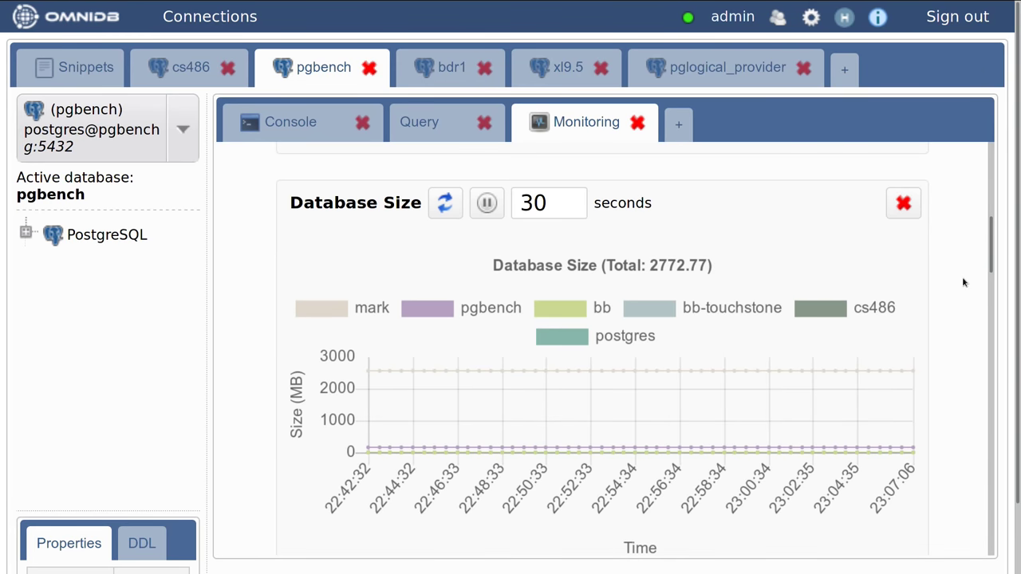
pyautogui.scroll(-8, 964, 282)
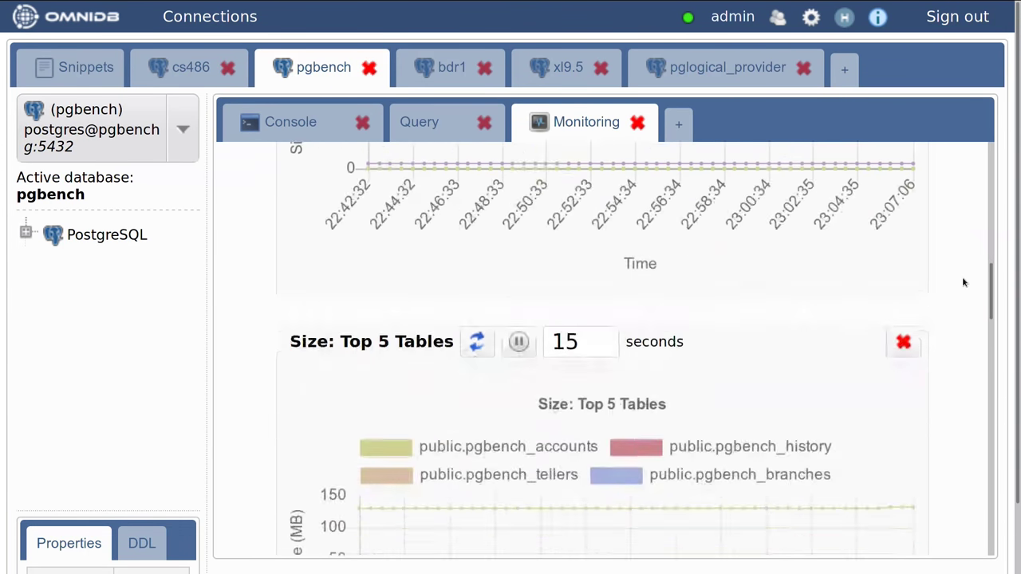
pyautogui.scroll(-2, 962, 276)
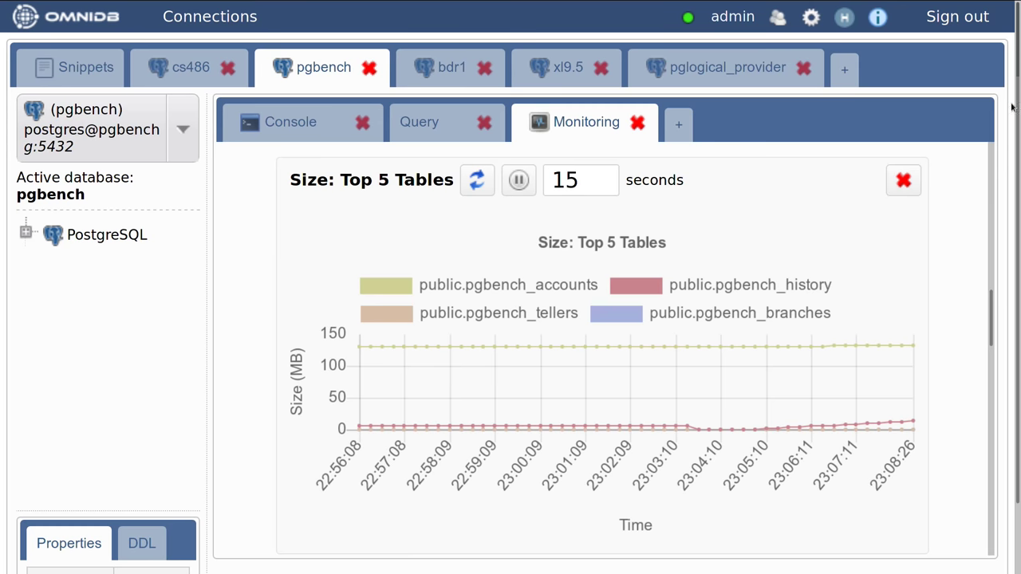
pyautogui.scroll(1, 946, 202)
pyautogui.scroll(-2, 946, 202)
# Inspect the wait event and state columns across the pgbench backends in the Activity grid.
pyautogui.scroll(-4, 947, 206)
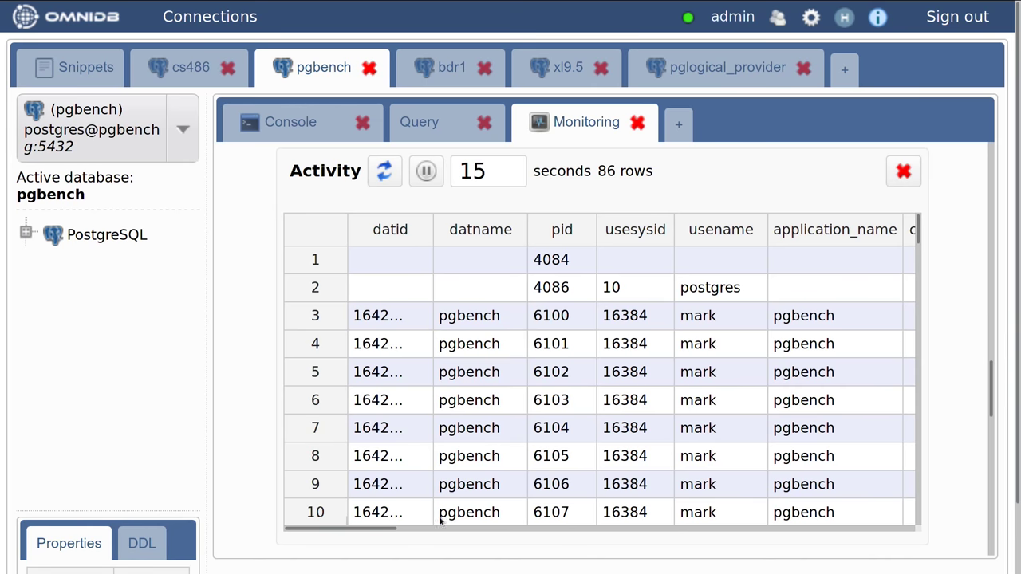
pyautogui.moveTo(385, 528); pyautogui.dragTo(763, 546)
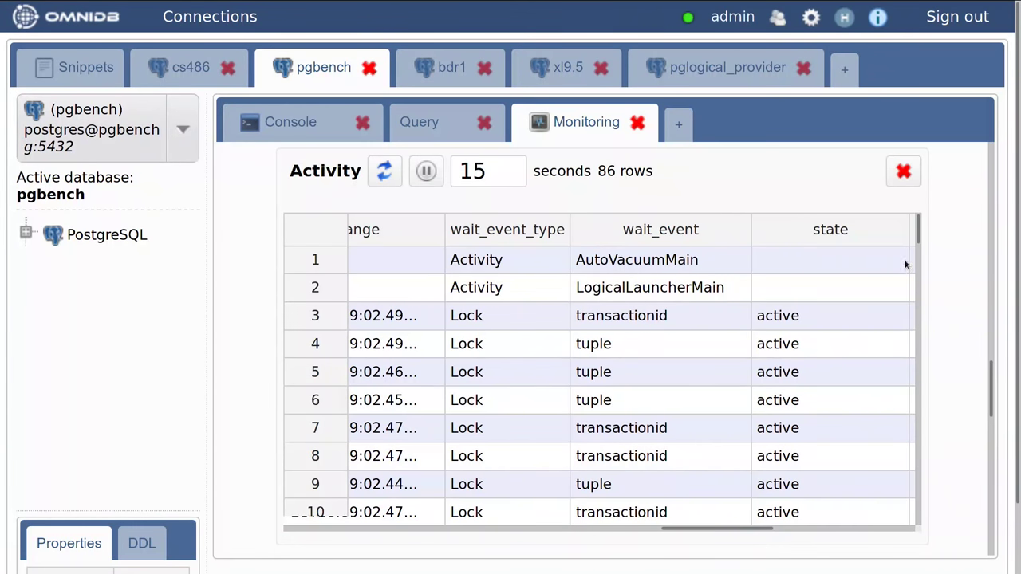
pyautogui.moveTo(917, 234); pyautogui.dragTo(920, 290)
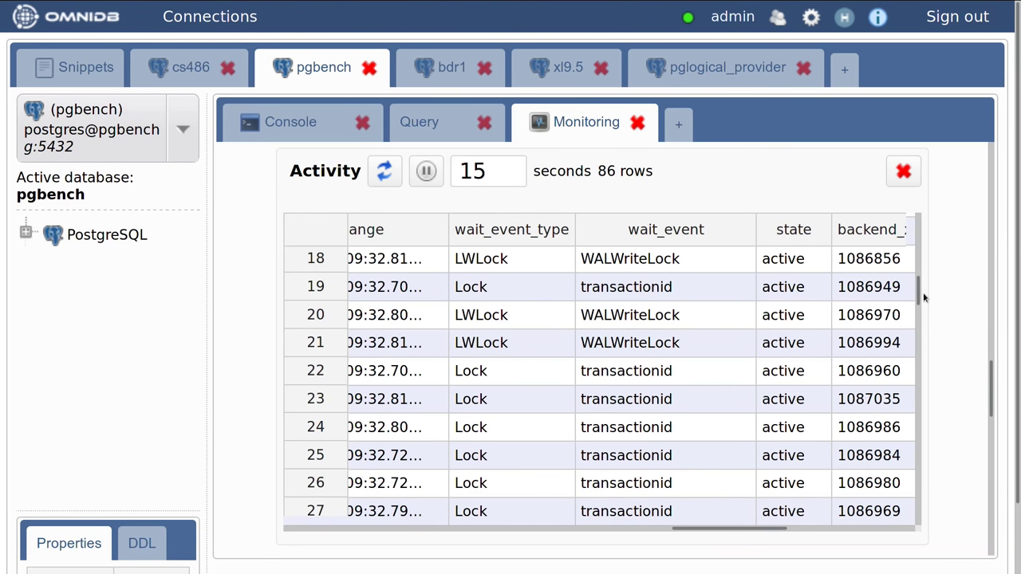
# Examine the Backends pie chart and the Locks chart further down the pgbench monitoring dashboard.
pyautogui.scroll(-5, 949, 423)
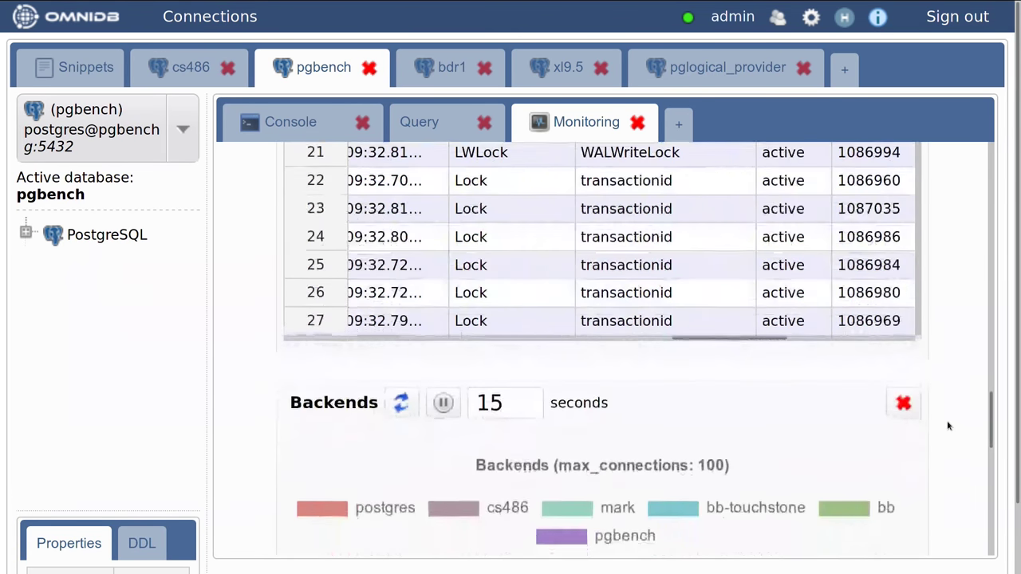
pyautogui.scroll(-5, 947, 426)
pyautogui.scroll(1, 948, 426)
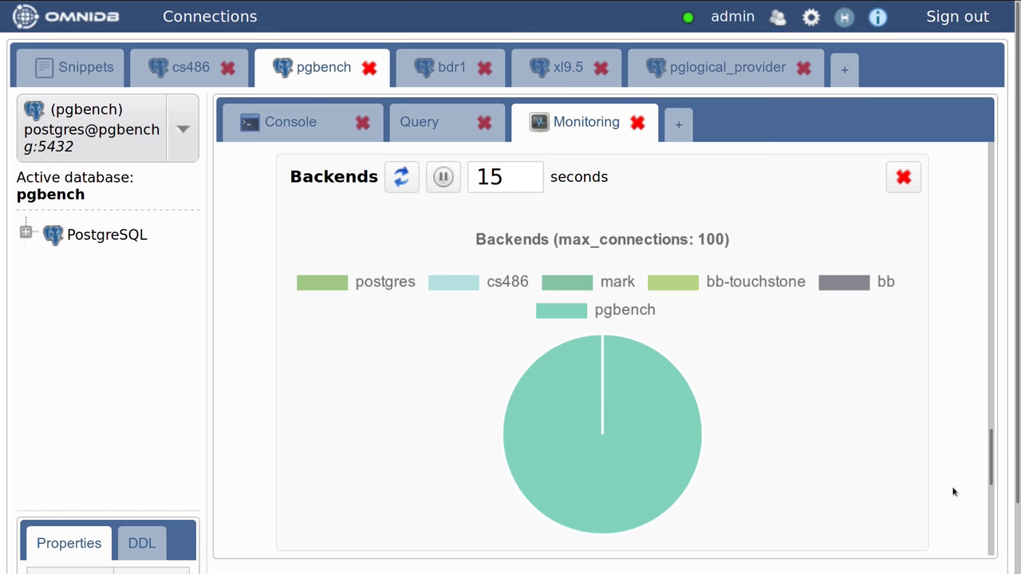
pyautogui.scroll(-3, 953, 492)
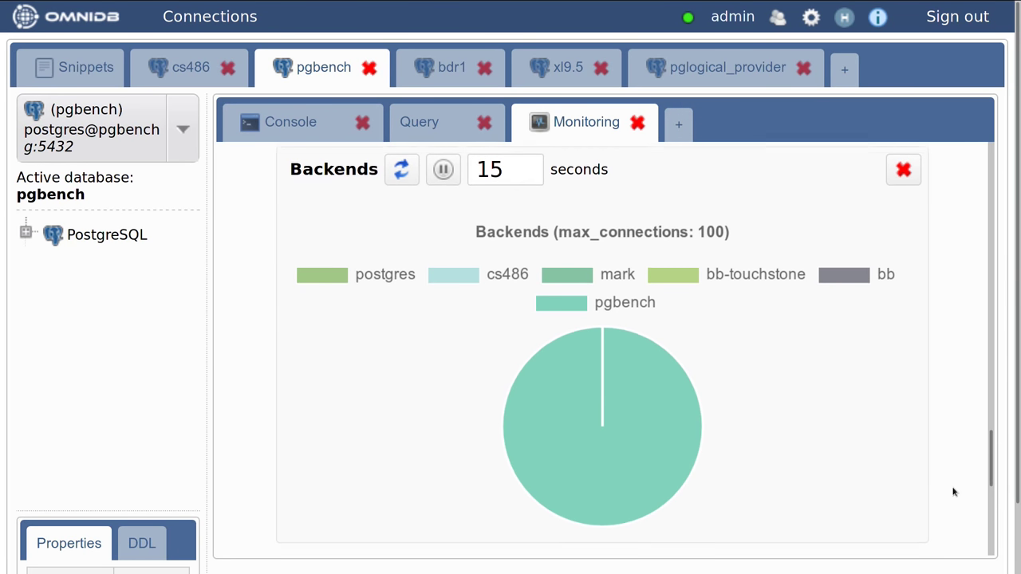
pyautogui.scroll(-4, 953, 492)
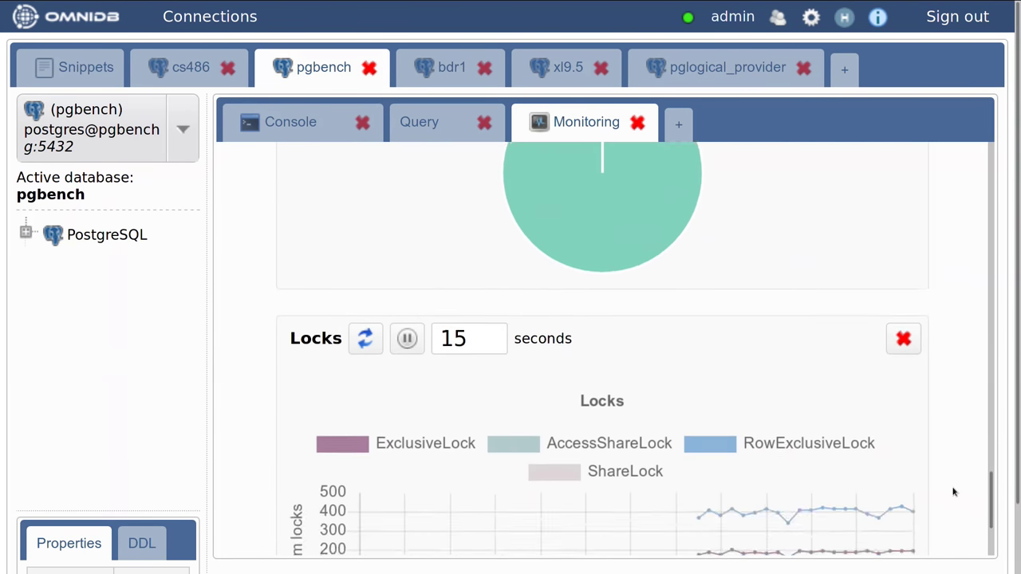
pyautogui.scroll(-1, 954, 493)
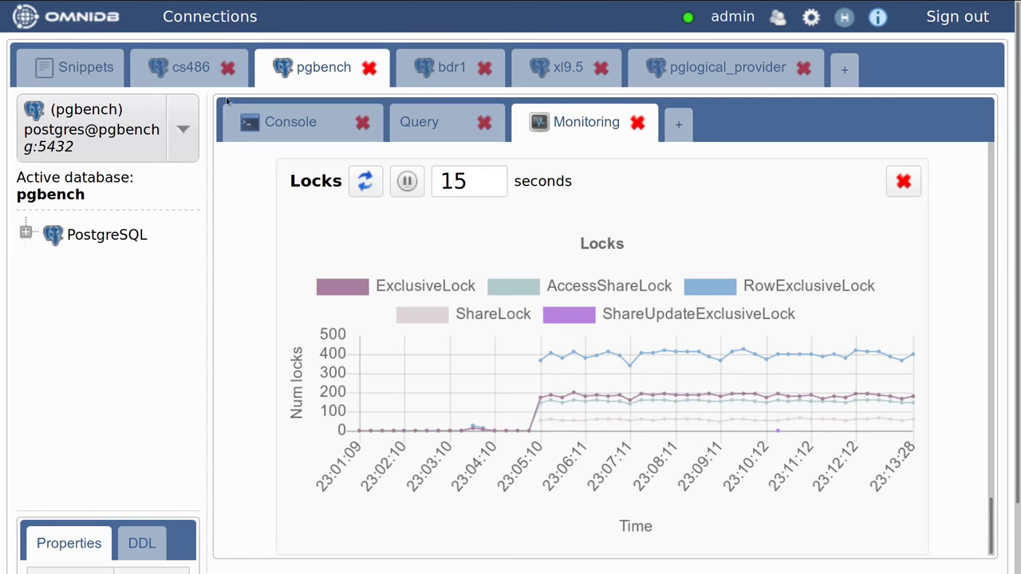
pyautogui.click(164, 78)
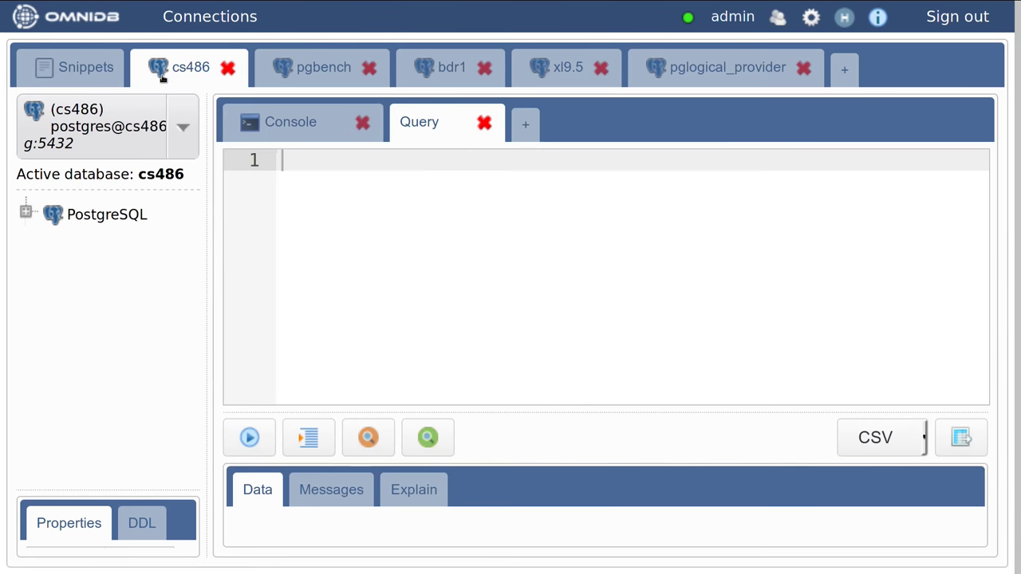
pyautogui.click(187, 133)
pyautogui.click(188, 132)
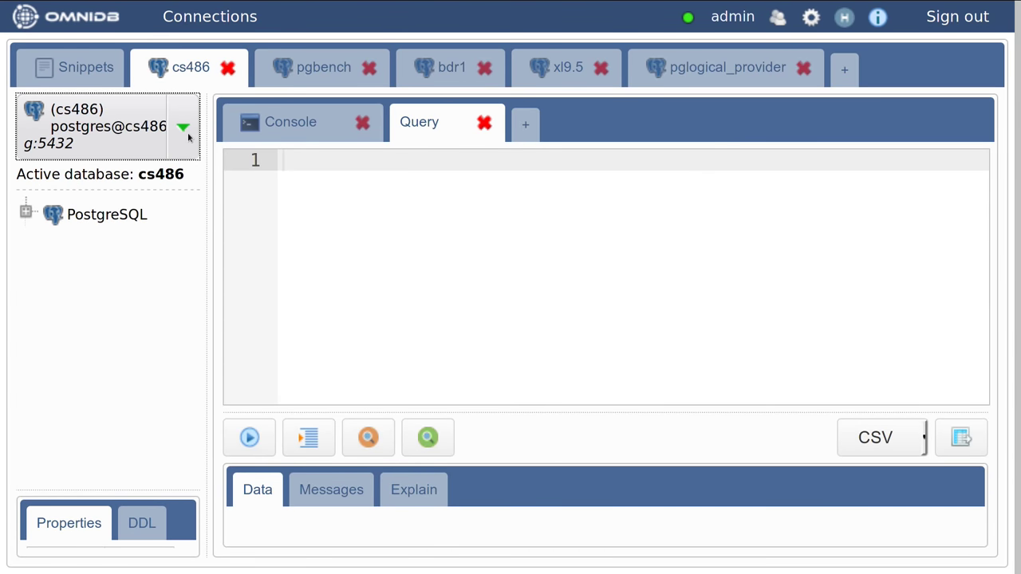
pyautogui.click(343, 116)
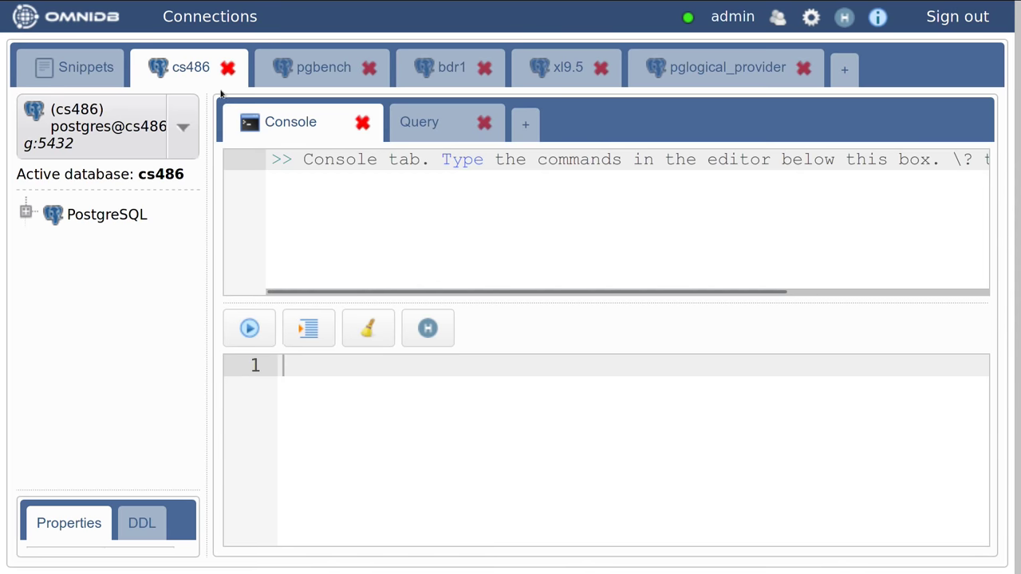
pyautogui.click(301, 70)
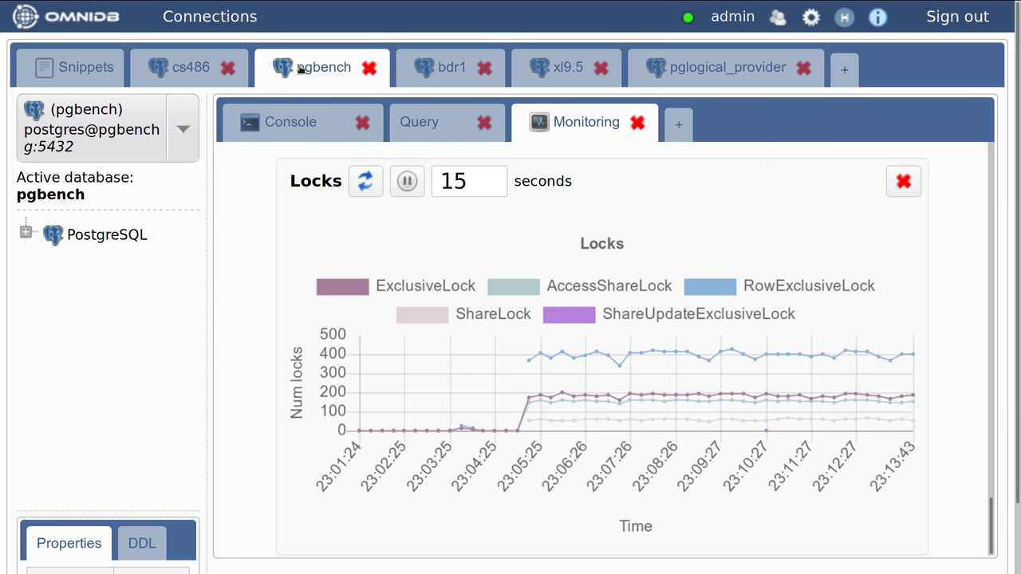
pyautogui.click(26, 233)
# Switch to the bdr1 connection and expand its PostgreSQL tree down to the individual logical replication slots.
pyautogui.click(450, 68)
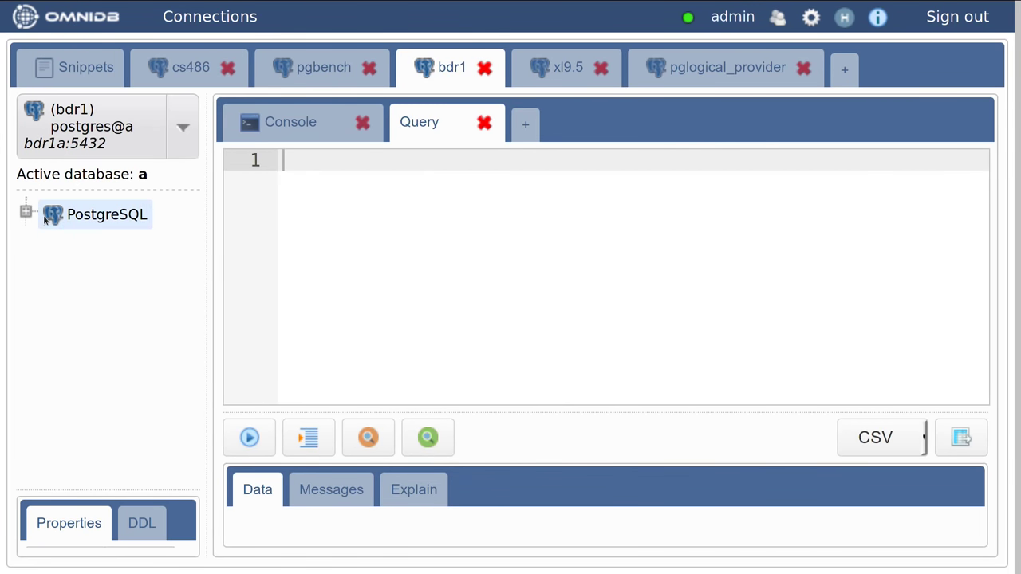
pyautogui.click(25, 212)
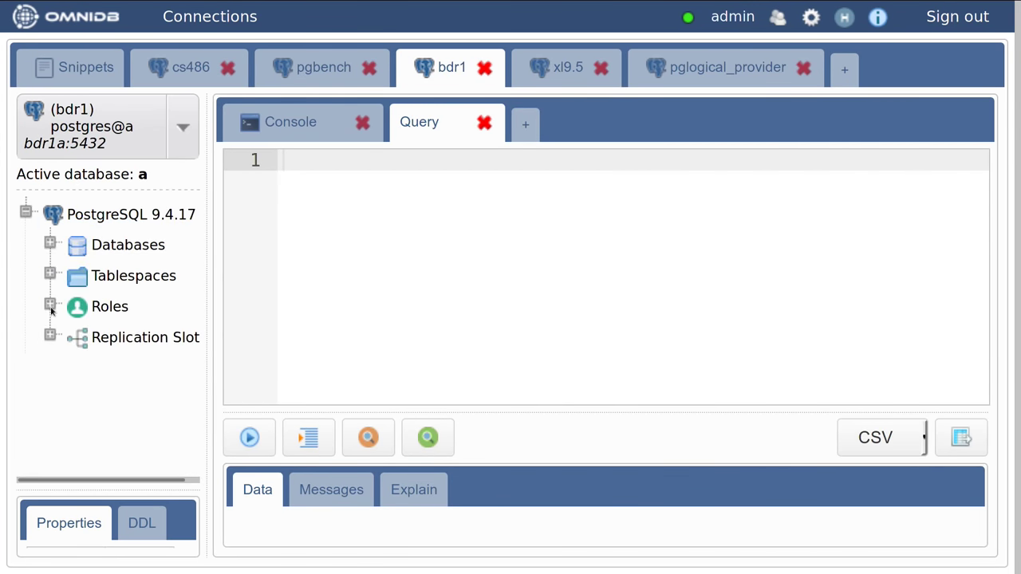
pyautogui.click(50, 335)
pyautogui.click(75, 366)
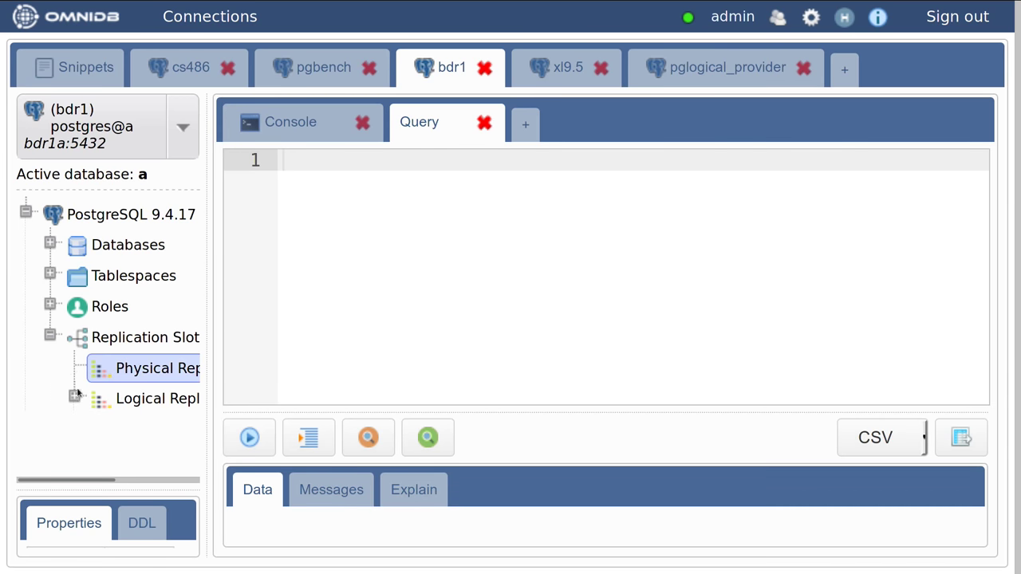
pyautogui.click(141, 394)
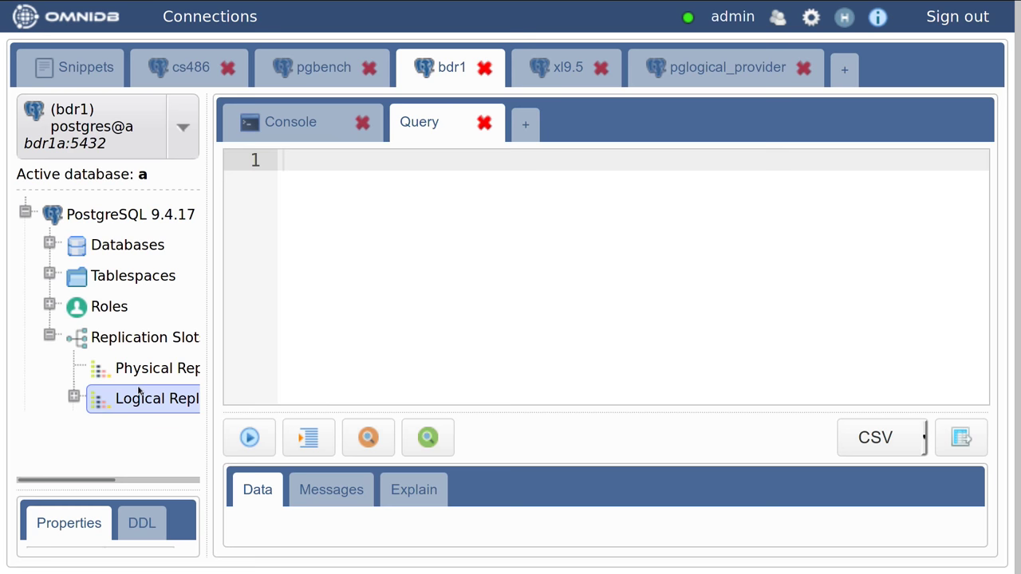
pyautogui.click(74, 397)
# Read the full names of the two bdr logical replication slots in the bdr1 tree.
pyautogui.click(144, 436)
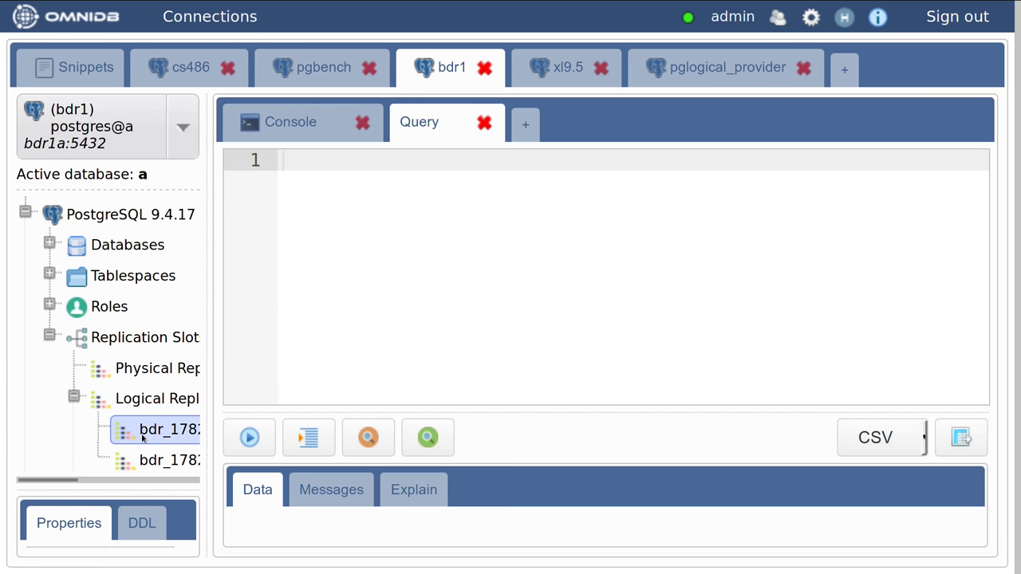
pyautogui.hscroll(5, 110, 391)
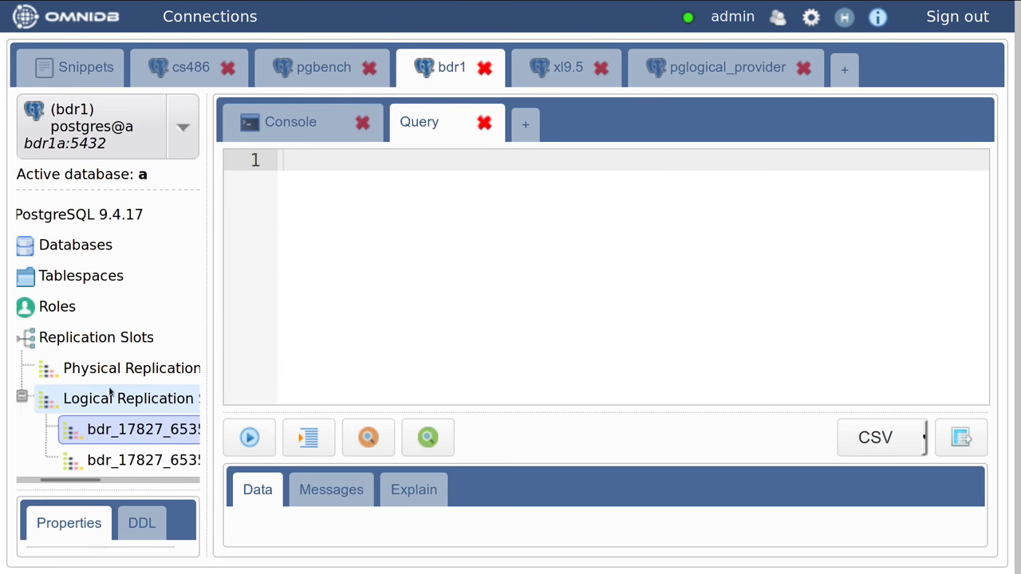
pyautogui.click(101, 463)
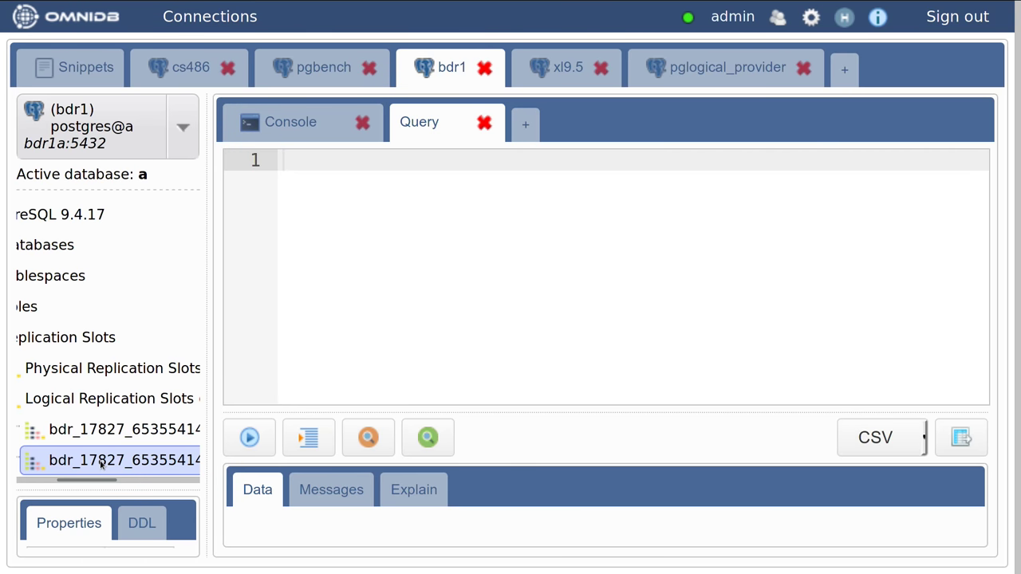
pyautogui.hscroll(5, 101, 465)
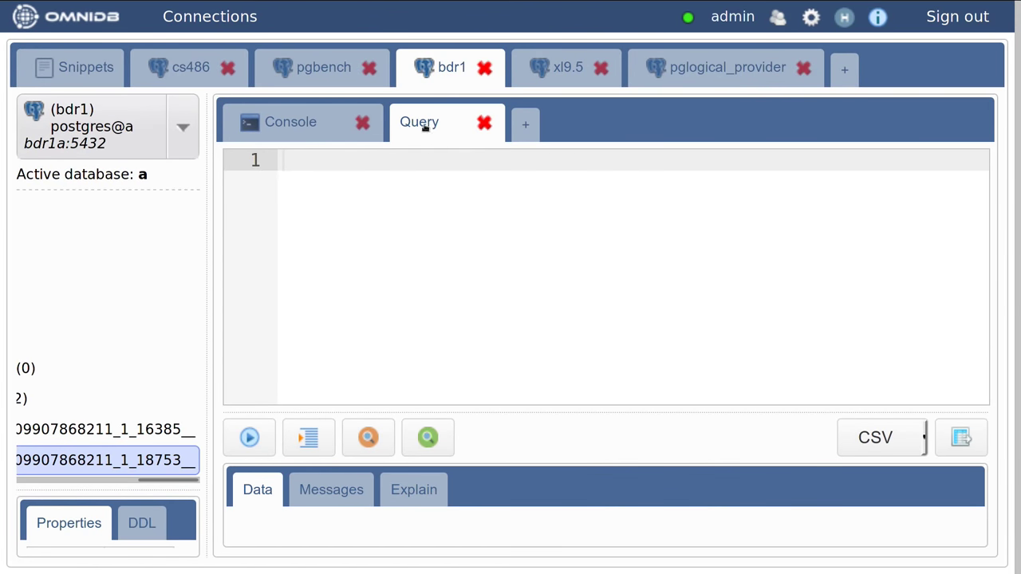
# Open a Monitoring Dashboard for the bdr1 connection and bring up its list of manageable units.
pyautogui.click(526, 125)
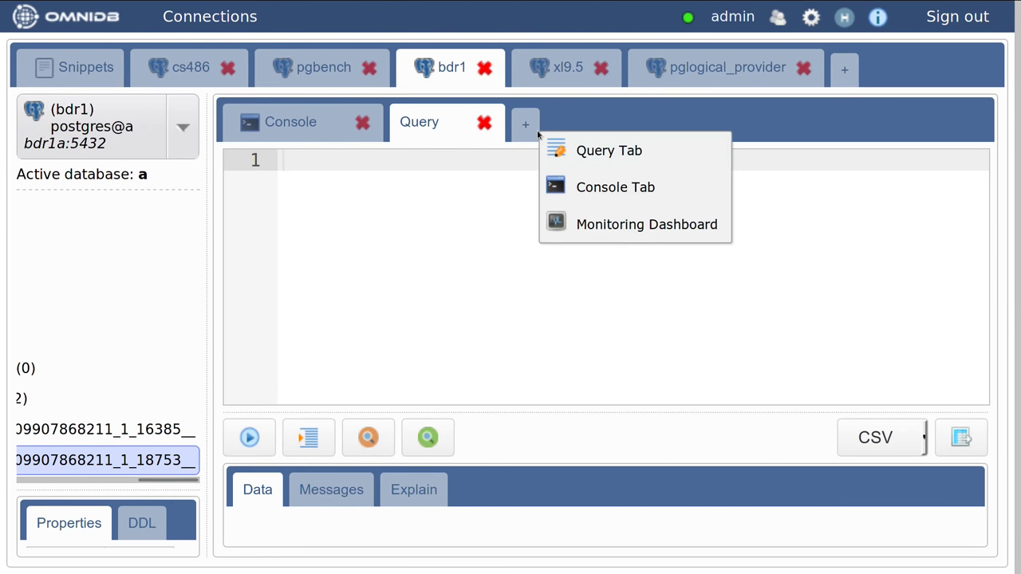
pyautogui.click(603, 222)
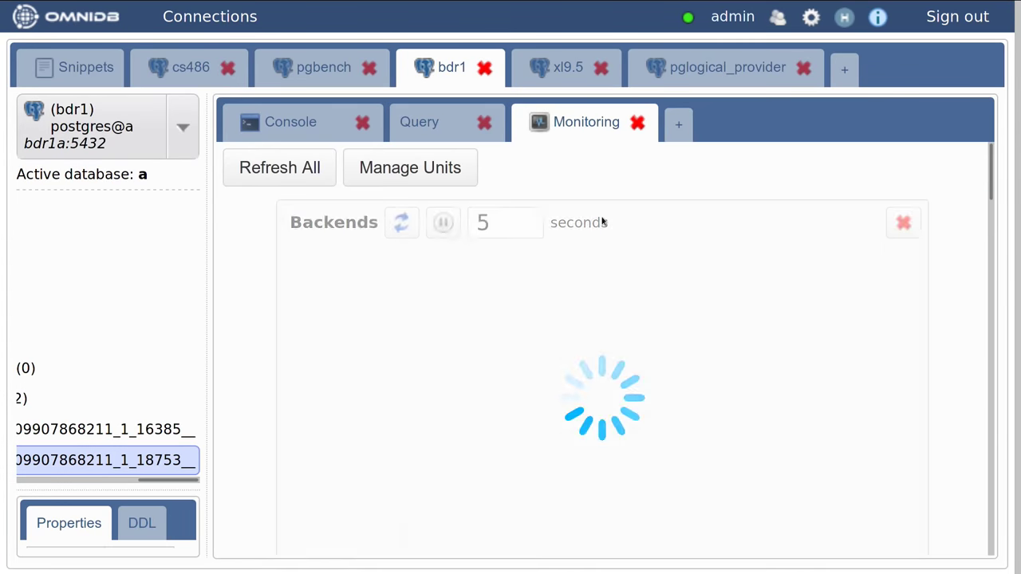
pyautogui.click(435, 169)
# Review the titles and types of the monitoring units available for bdr1, including the replication lag units.
pyautogui.scroll(-5, 442, 351)
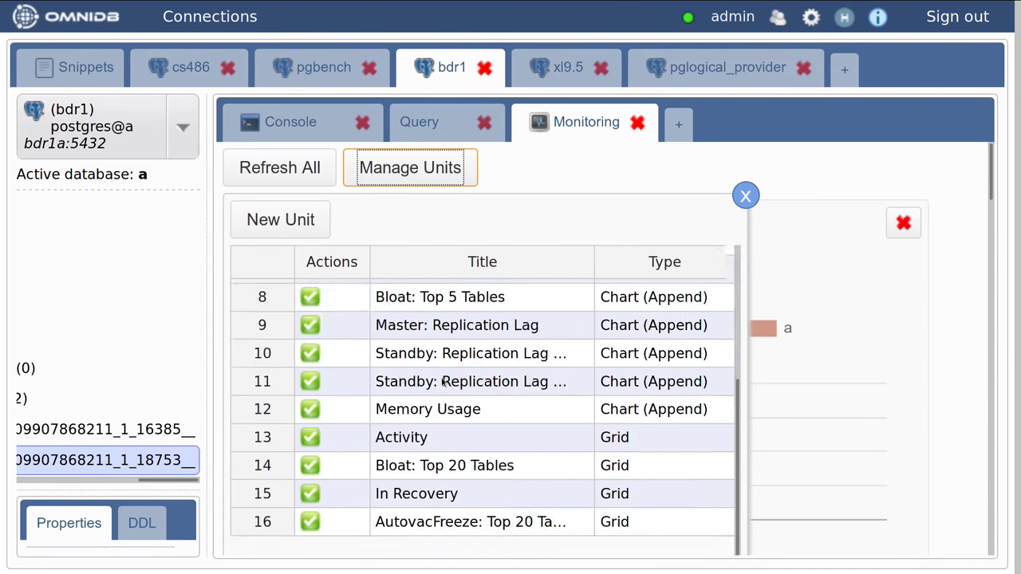
pyautogui.scroll(3, 442, 382)
pyautogui.scroll(-3, 443, 382)
pyautogui.scroll(3, 443, 383)
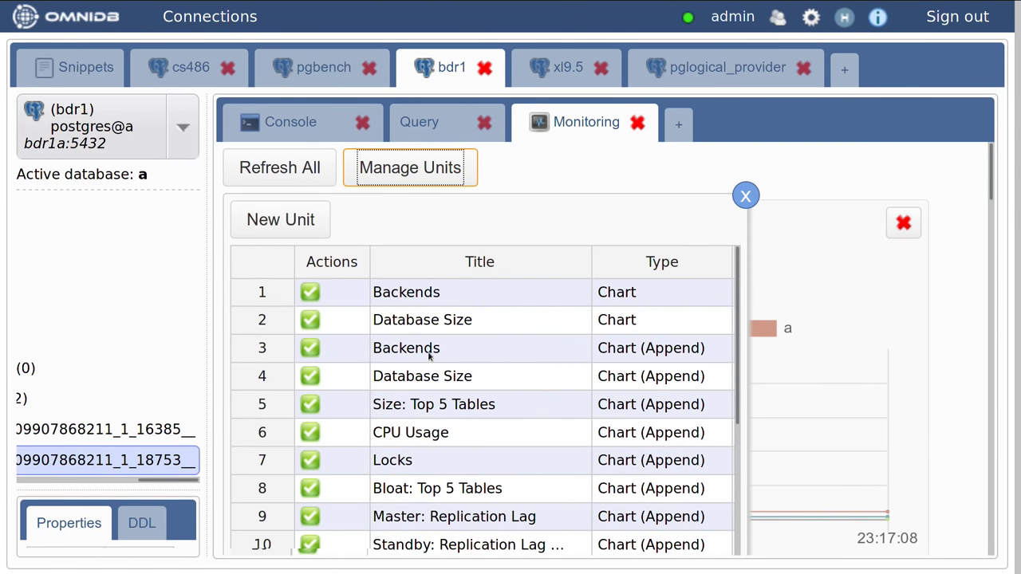
pyautogui.click(435, 348)
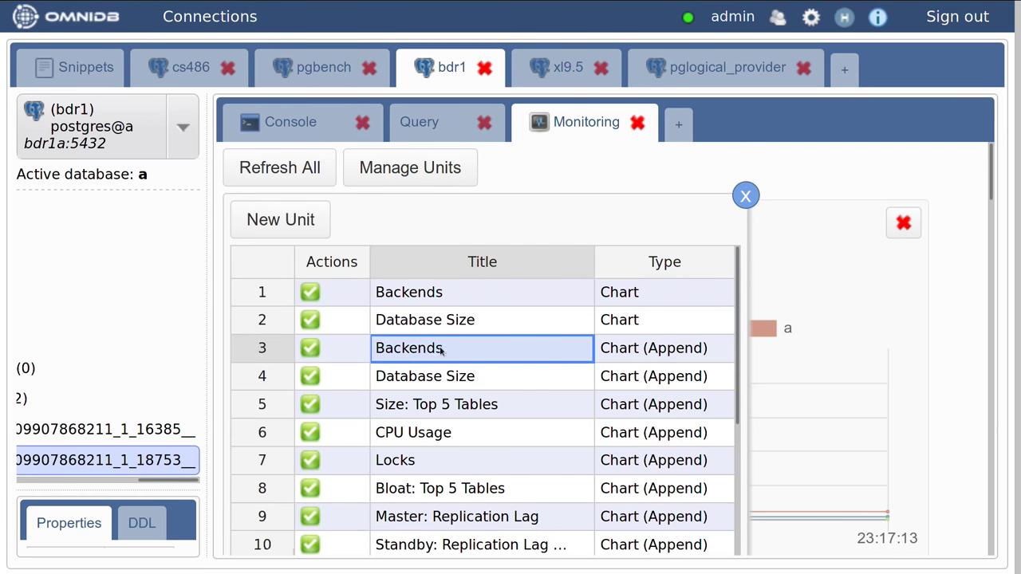
pyautogui.scroll(-3, 439, 351)
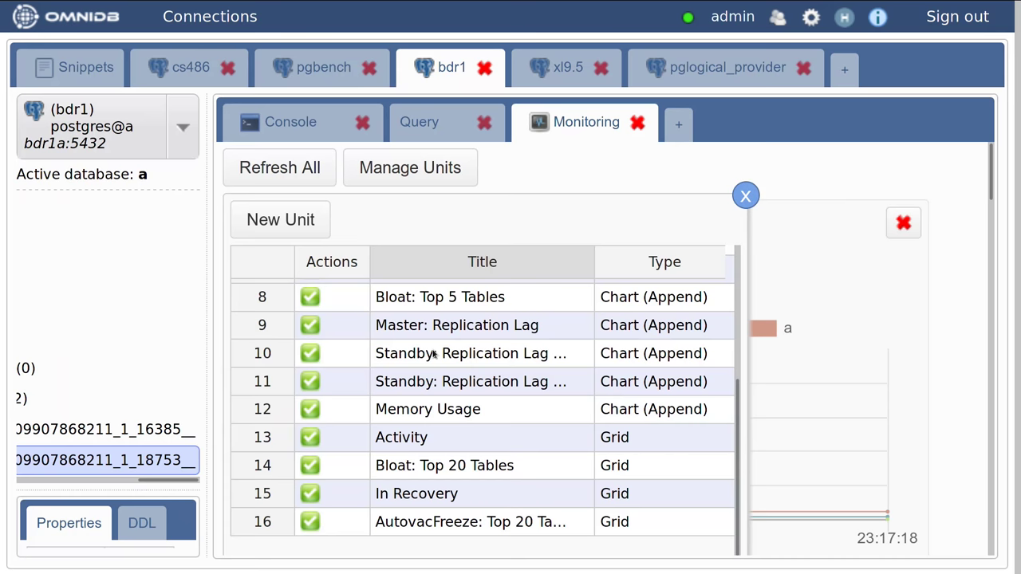